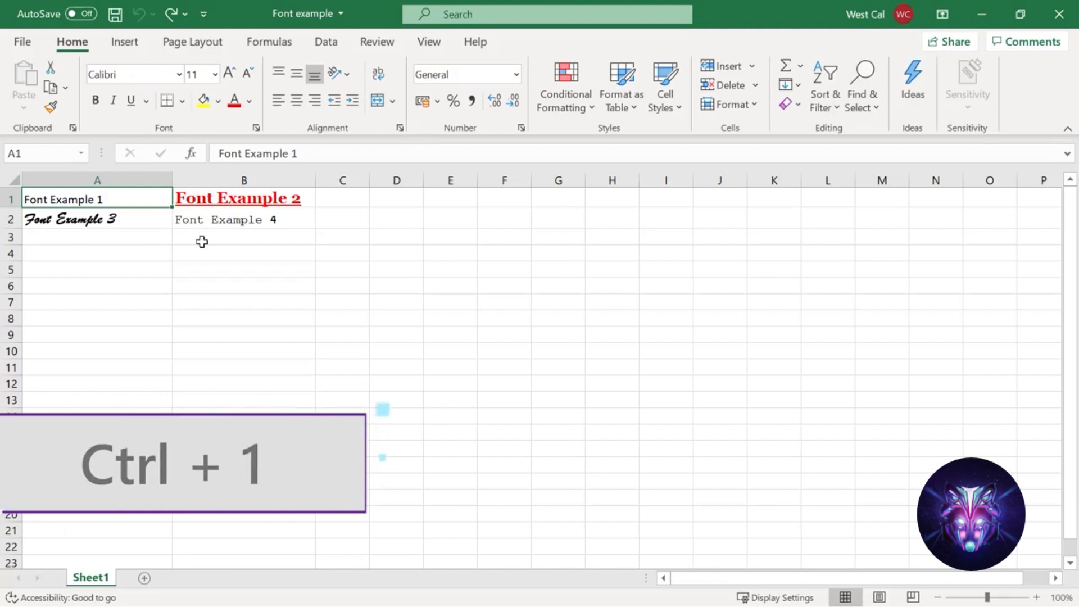
- Open the Format Cells dialog for cell A1 and browse each of its tabs before closing it
{"action": "right_click", "coordinate": [157, 209]}
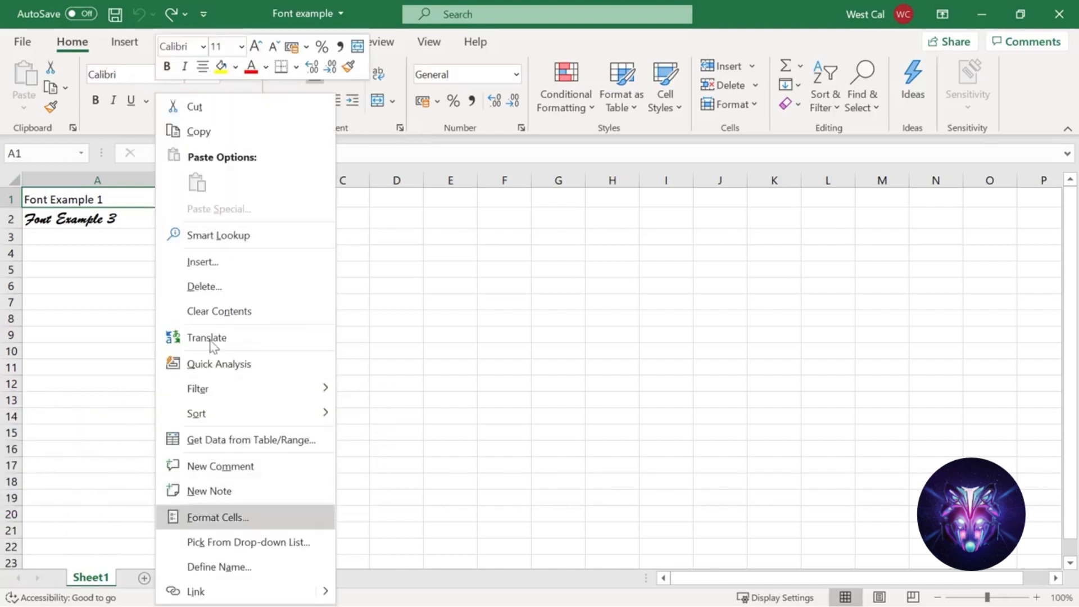
{"action": "left_click", "coordinate": [284, 523]}
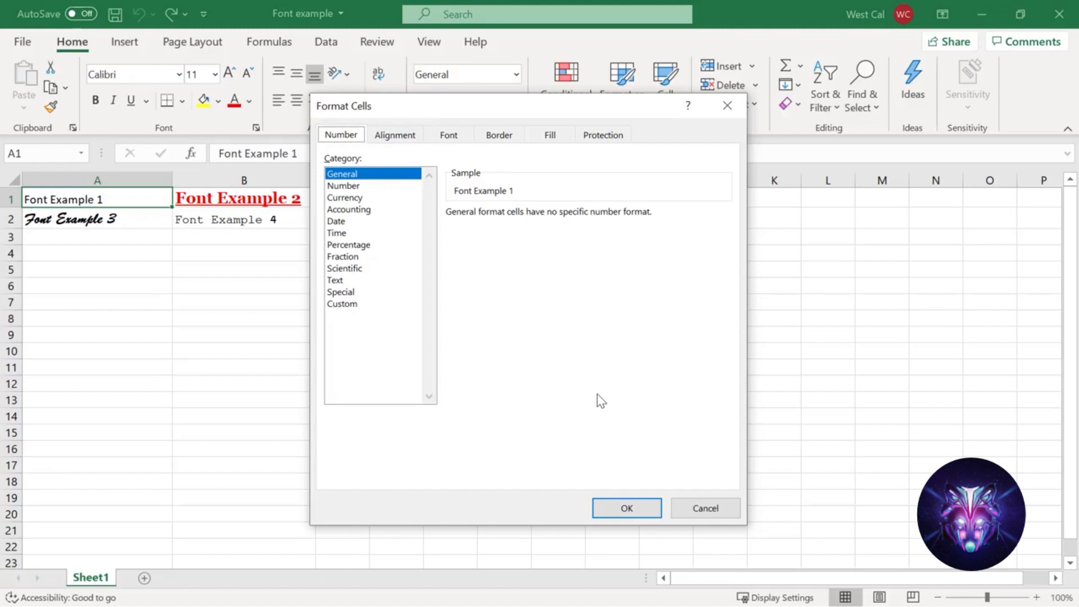
{"action": "left_click", "coordinate": [395, 141]}
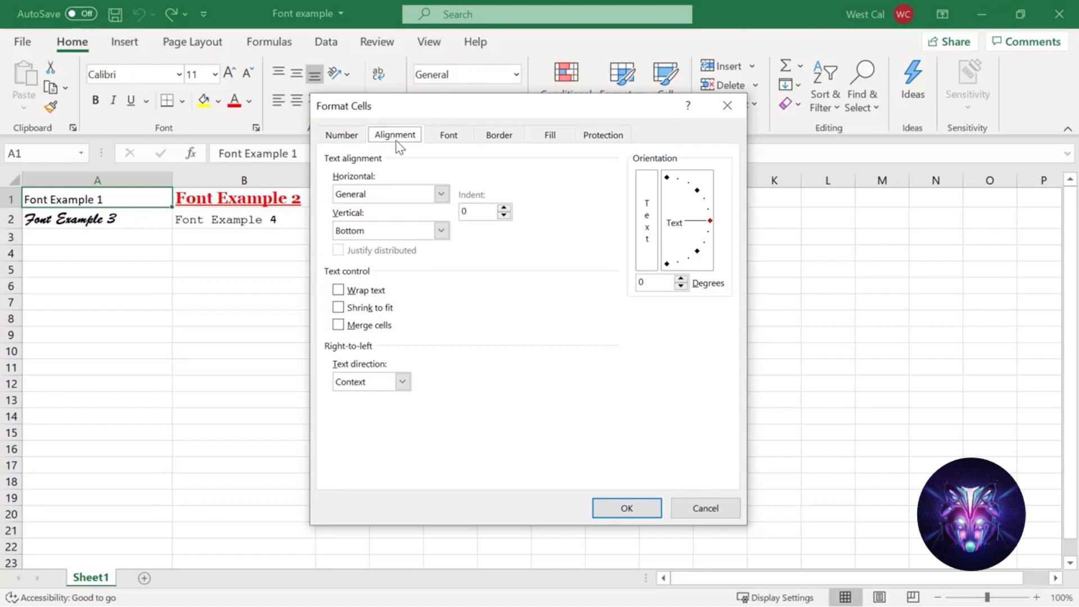
{"action": "left_click", "coordinate": [452, 145]}
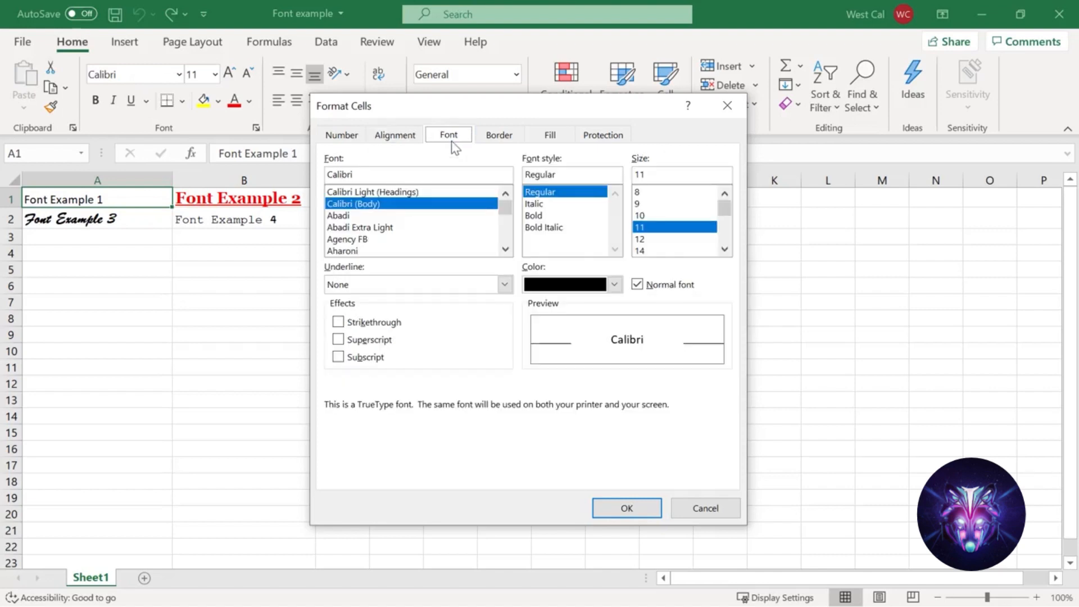
{"action": "left_click", "coordinate": [500, 138]}
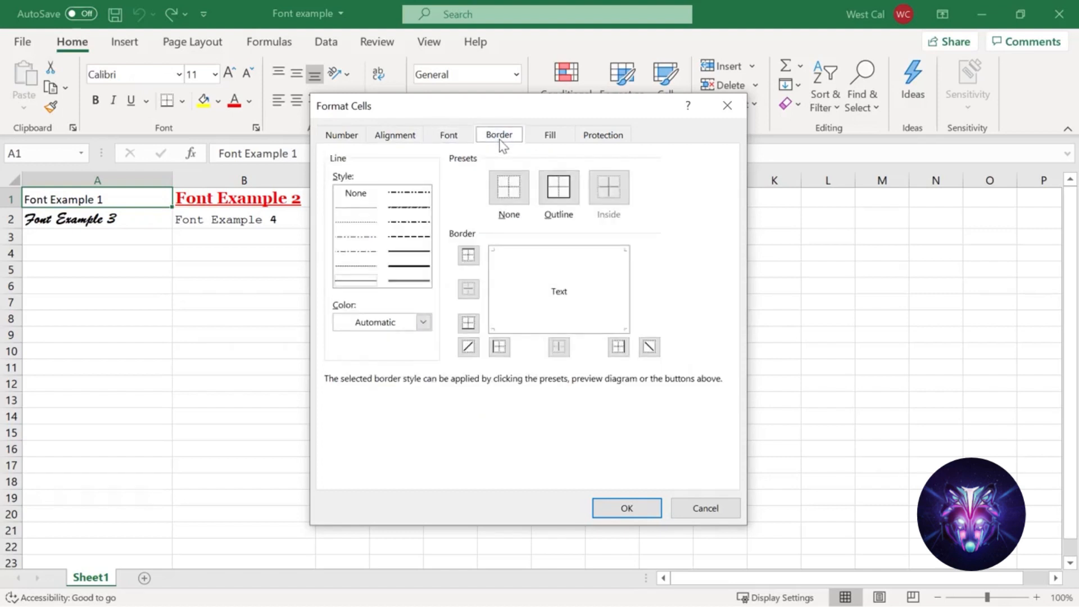
{"action": "left_click", "coordinate": [552, 138]}
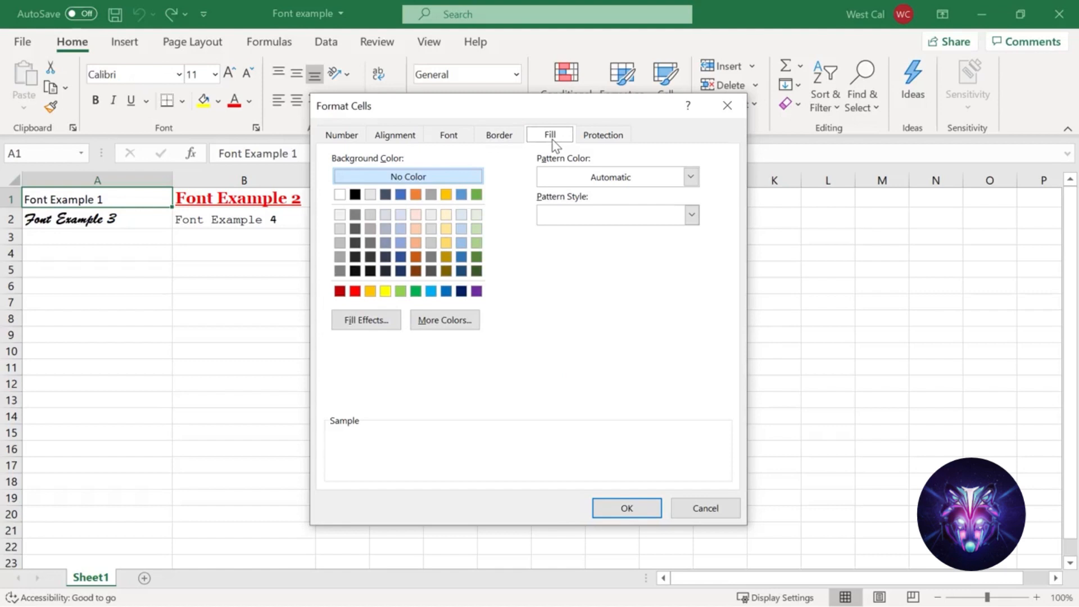
{"action": "left_click", "coordinate": [612, 147]}
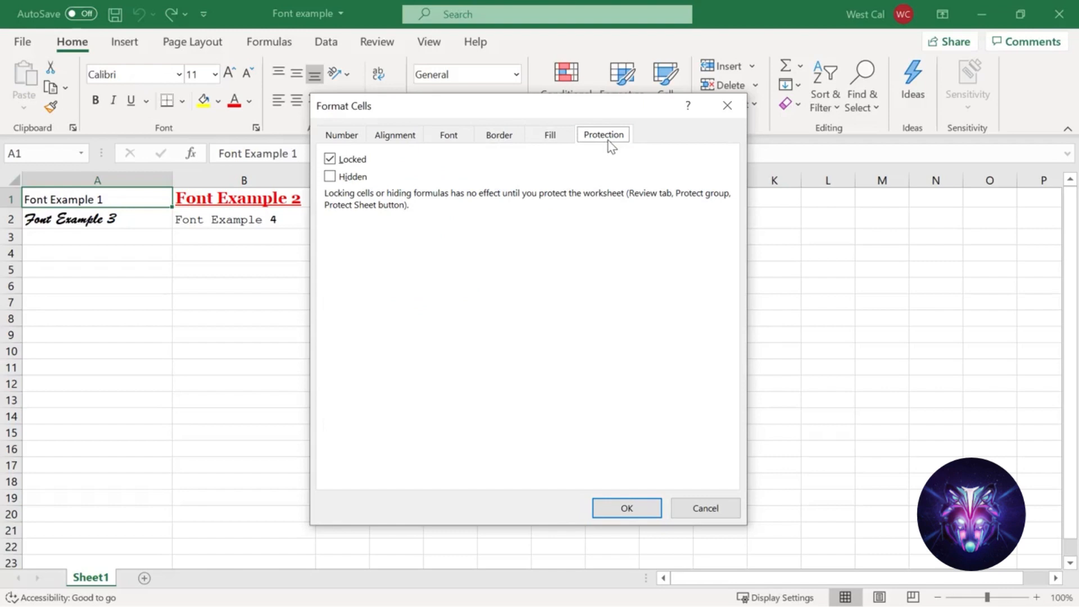
{"action": "left_click", "coordinate": [727, 106]}
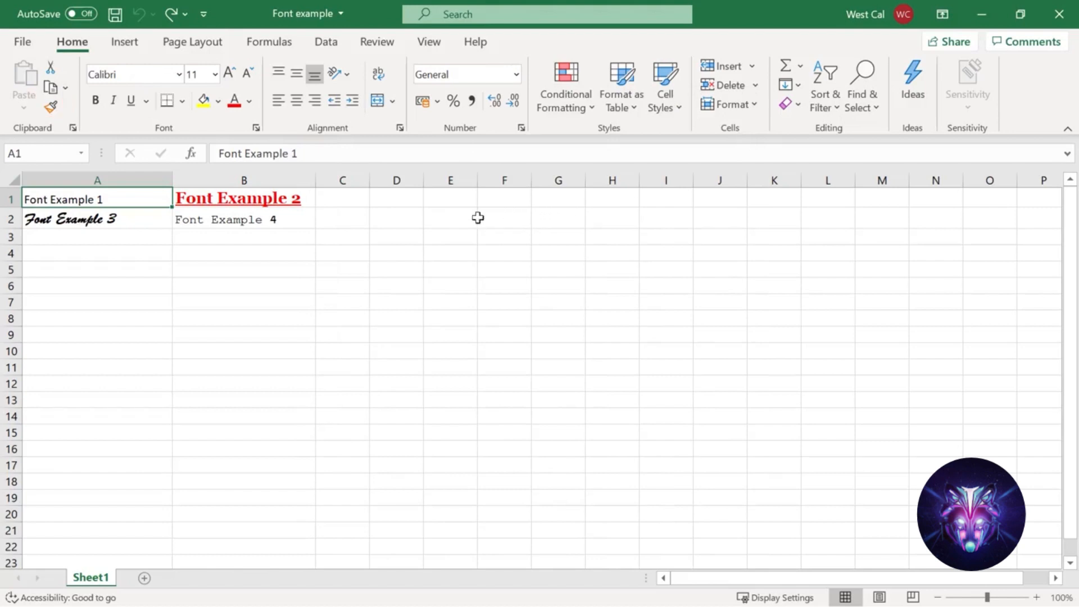
- Copy the formatting of cell A2 onto cell B1 with the Format Painter
{"action": "left_click", "coordinate": [149, 225]}
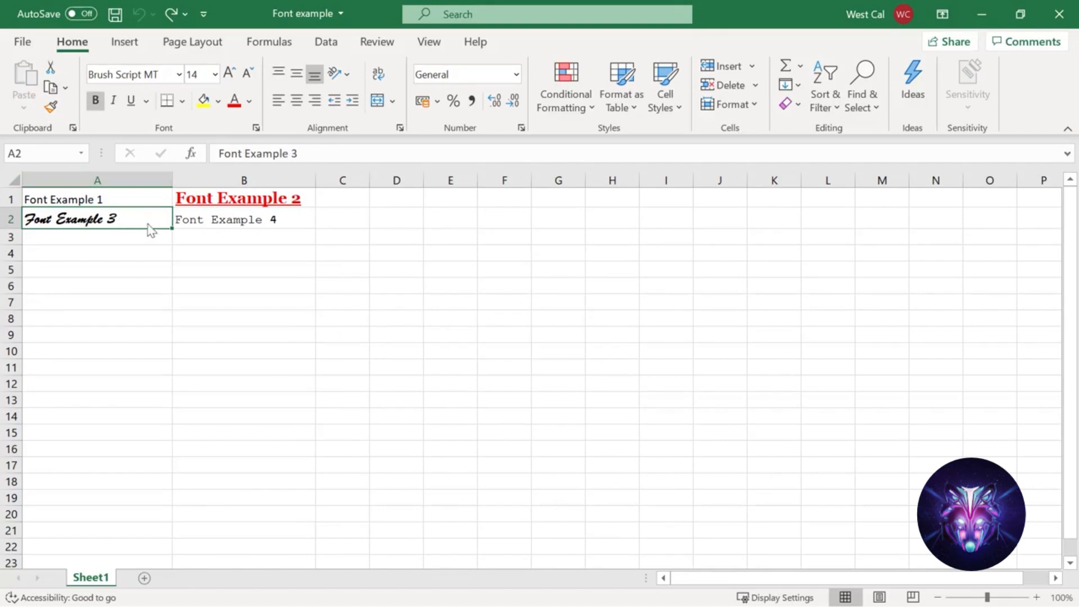
{"action": "left_click", "coordinate": [50, 107]}
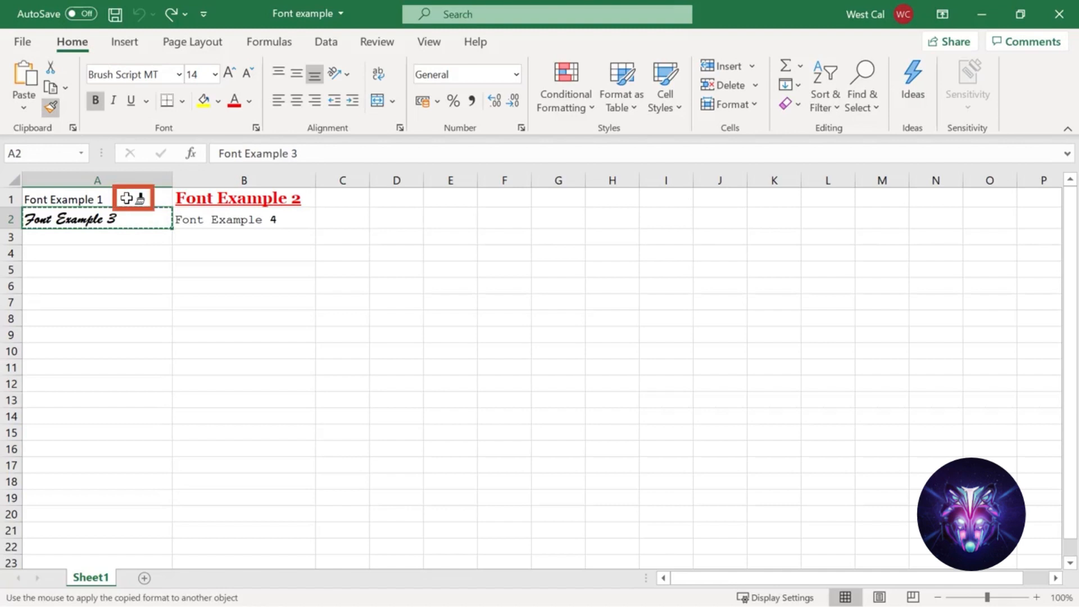
{"action": "left_click", "coordinate": [185, 197]}
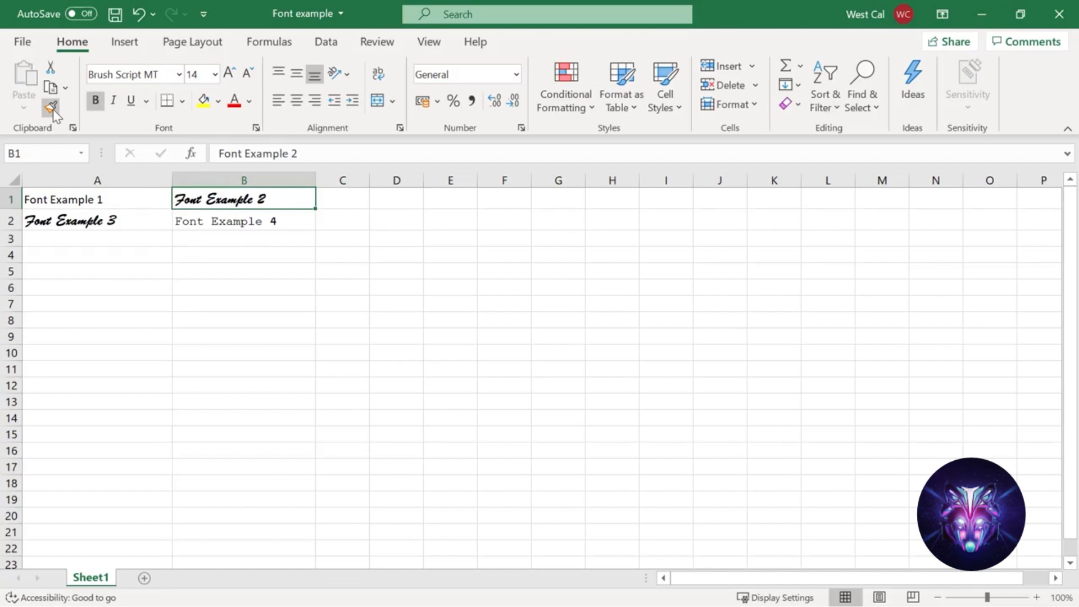
{"action": "key", "text": "Escape"}
- Apply cell A2's formatting to cells A1 and B2 with a locked Format Painter
{"action": "left_click", "coordinate": [52, 110]}
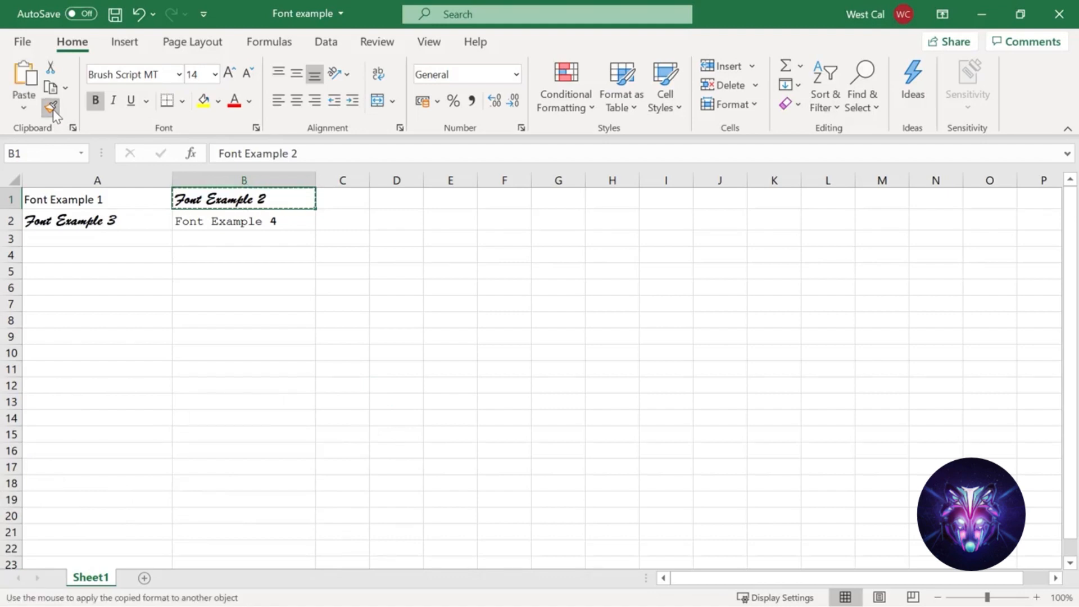
{"action": "left_click", "coordinate": [96, 197]}
{"action": "left_click", "coordinate": [191, 220]}
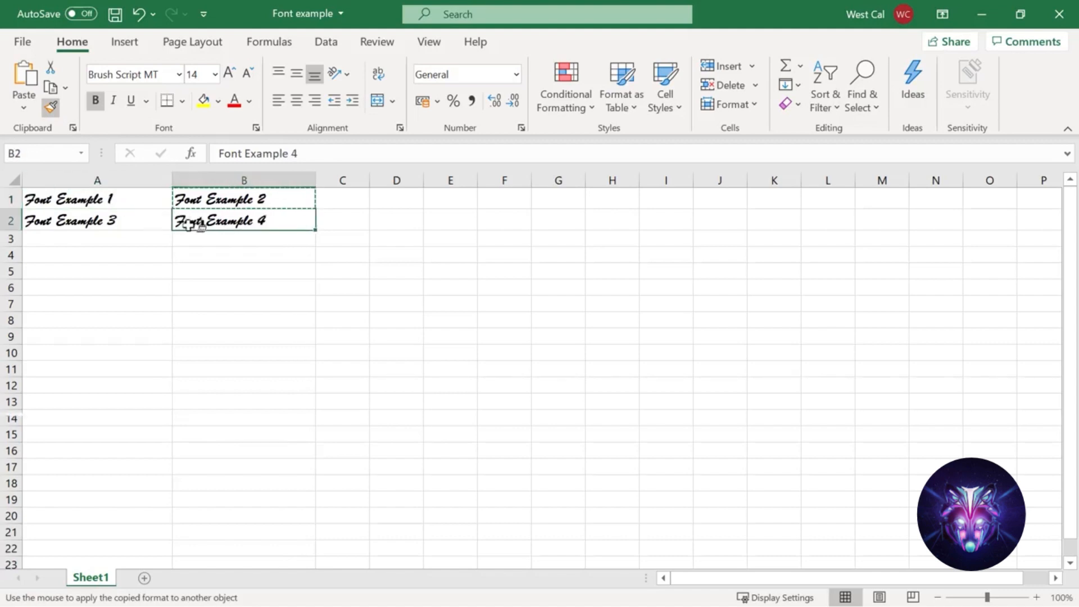
{"action": "key", "text": "Escape"}
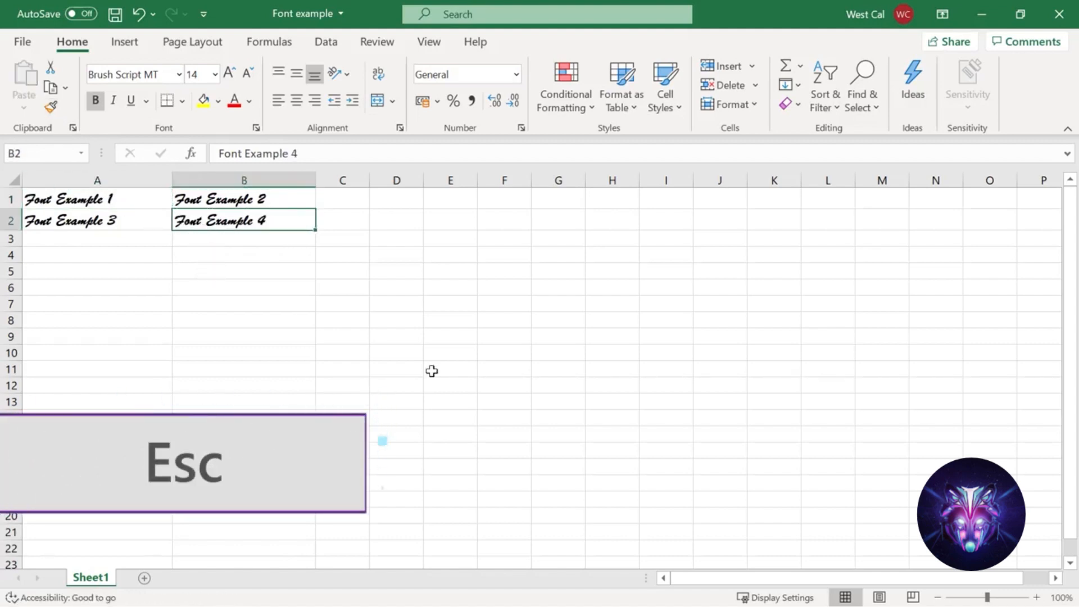
- Enter Title in cell F14 while keeping the cell selected
{"action": "left_click", "coordinate": [499, 418]}
{"action": "type", "text": "Titl"}
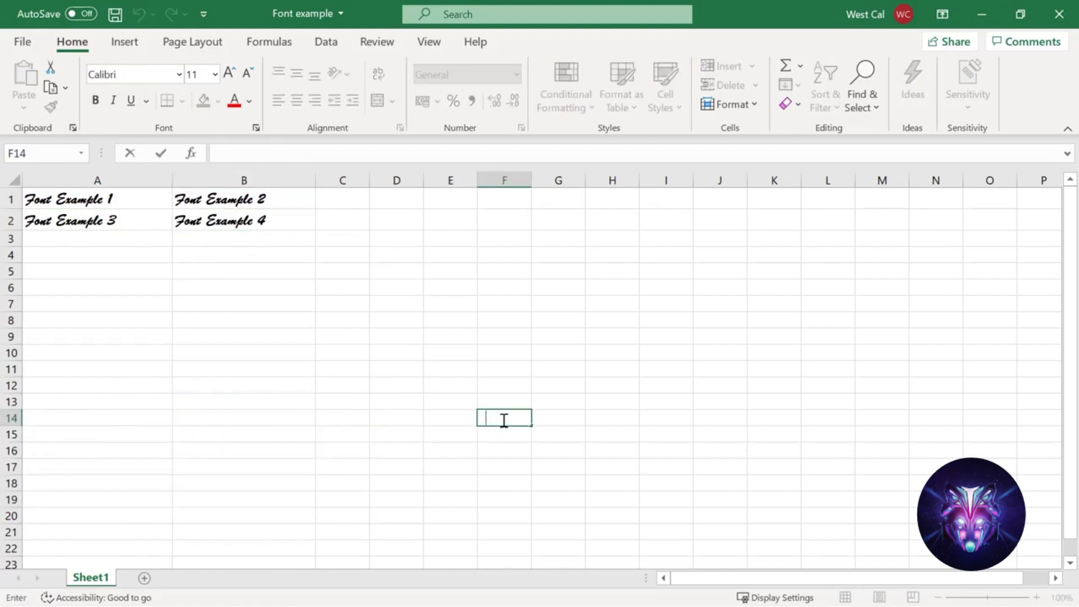
{"action": "type", "text": "e"}
{"action": "key", "text": "ctrl+Return"}
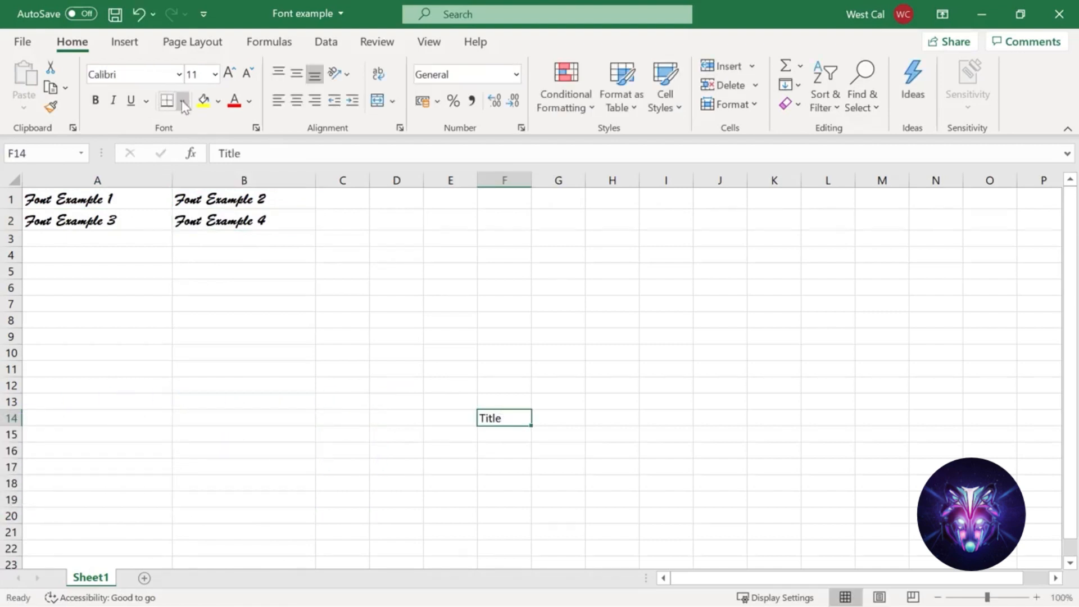
{"action": "left_click", "coordinate": [179, 74]}
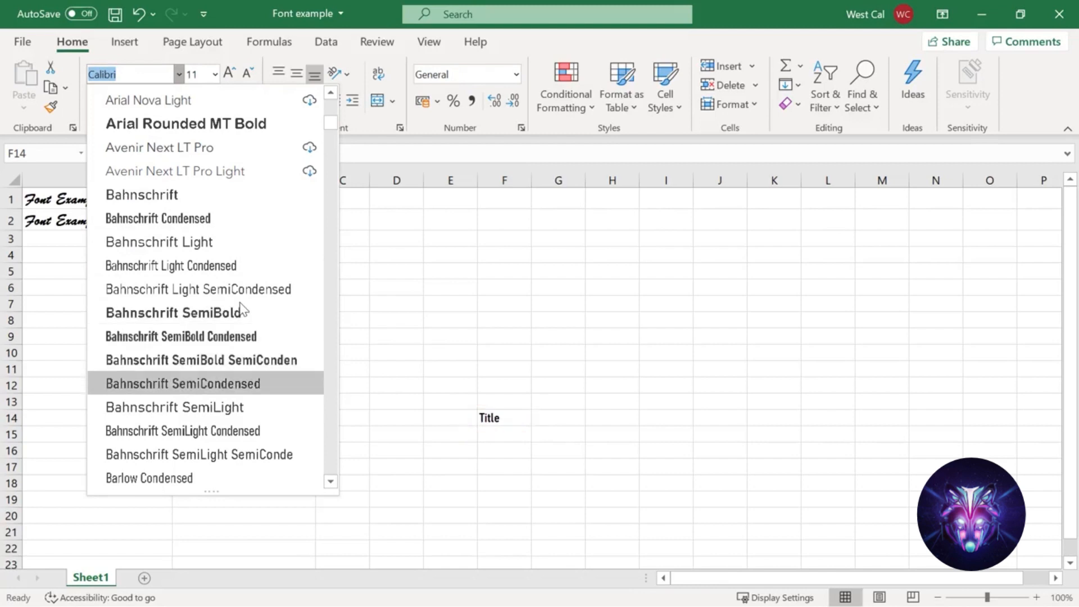
{"action": "right_click", "coordinate": [520, 420]}
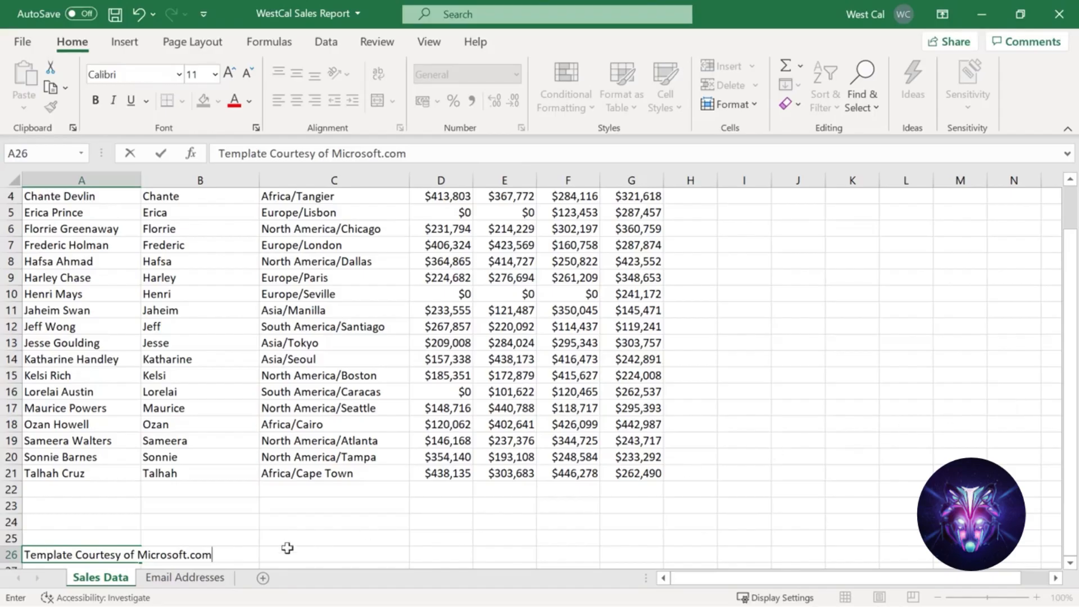
{"action": "key", "text": "Return"}
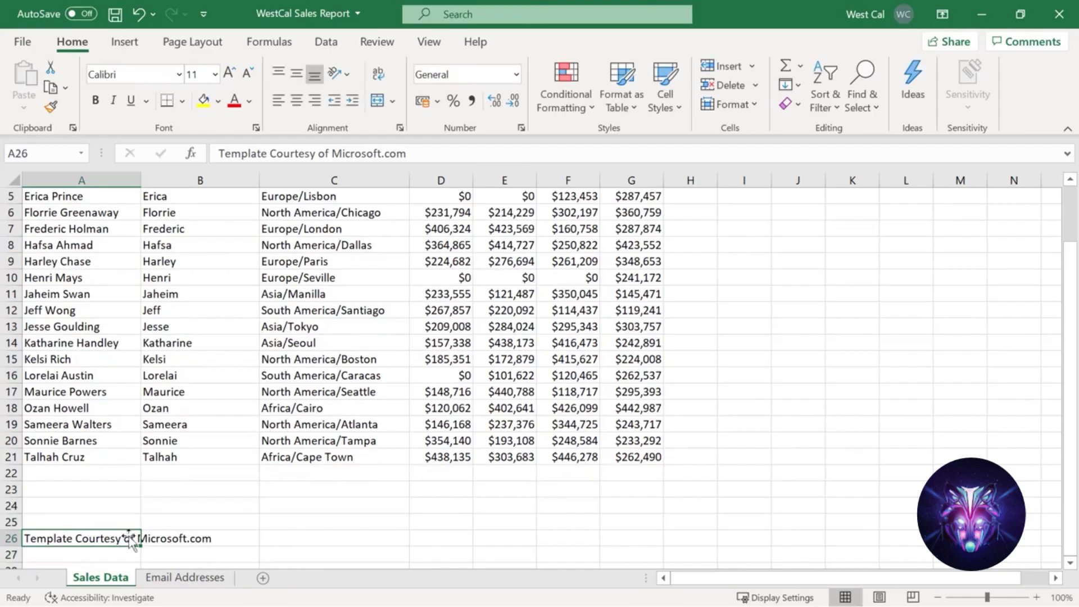
{"action": "left_click", "coordinate": [135, 537]}
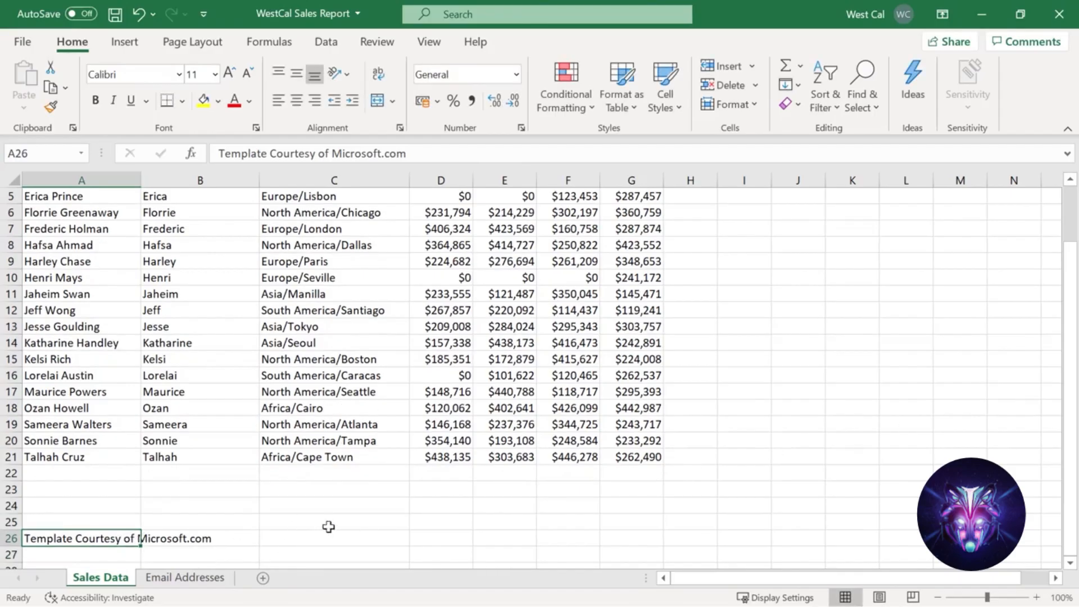
{"action": "left_click", "coordinate": [120, 49]}
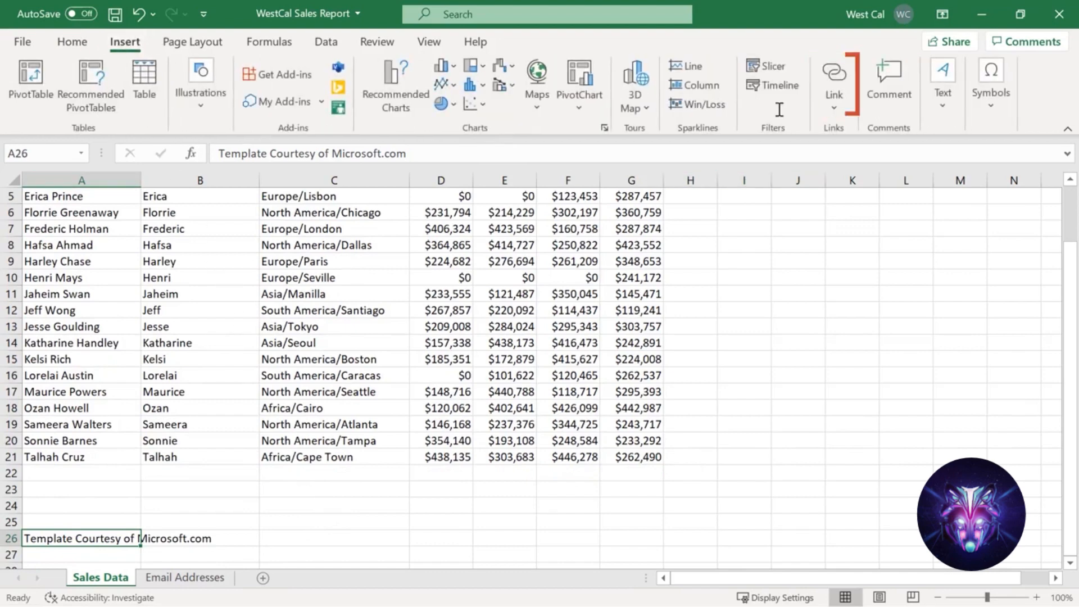
{"action": "left_click", "coordinate": [834, 78]}
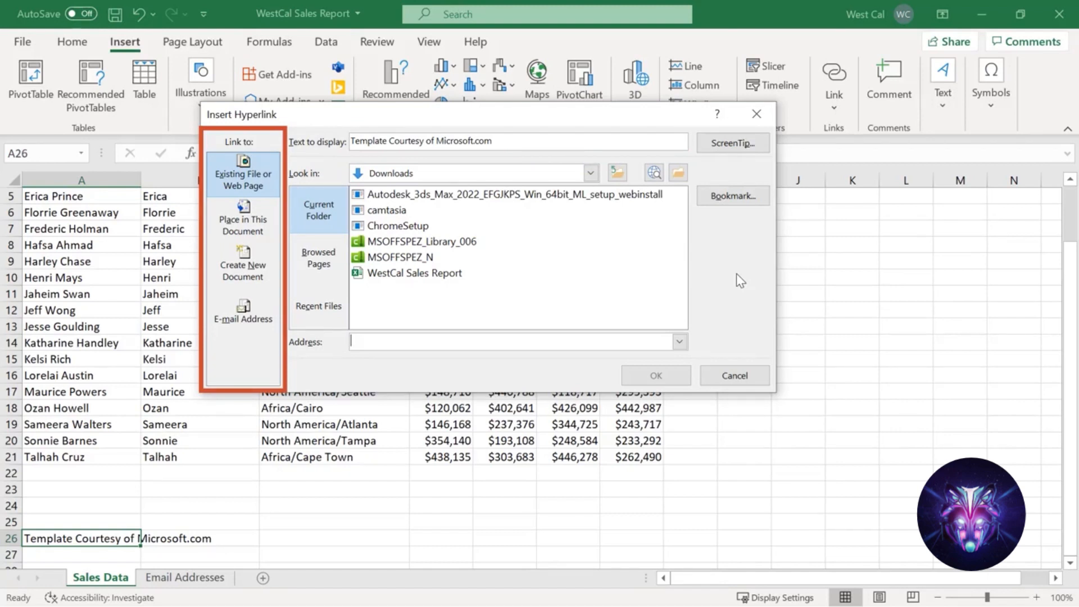
{"action": "type", "text": "h"}
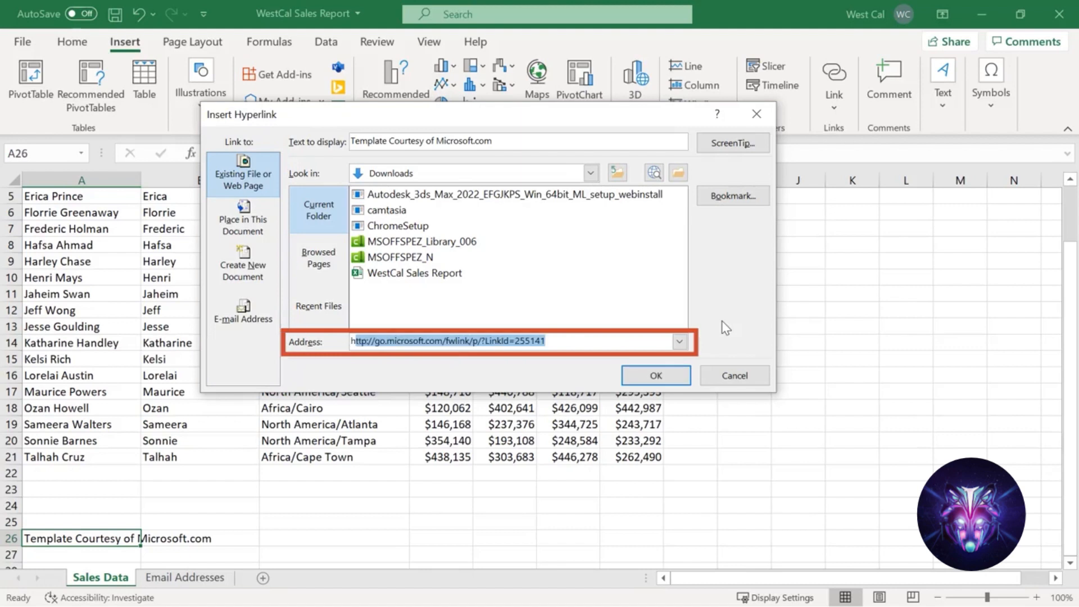
{"action": "type", "text": "ttps:/"}
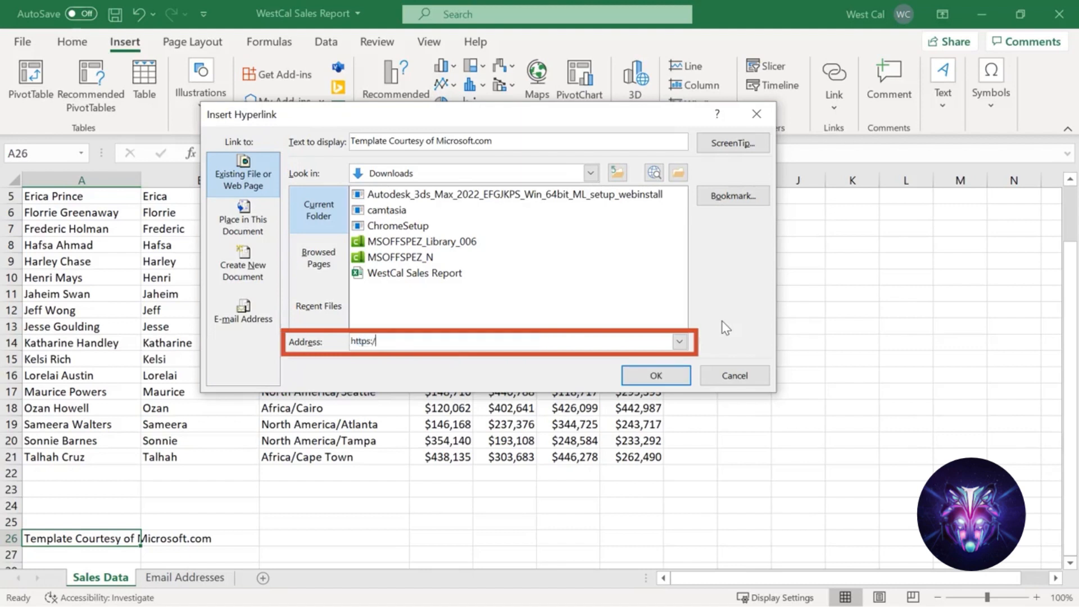
{"action": "type", "text": "/www.microsoft.com"}
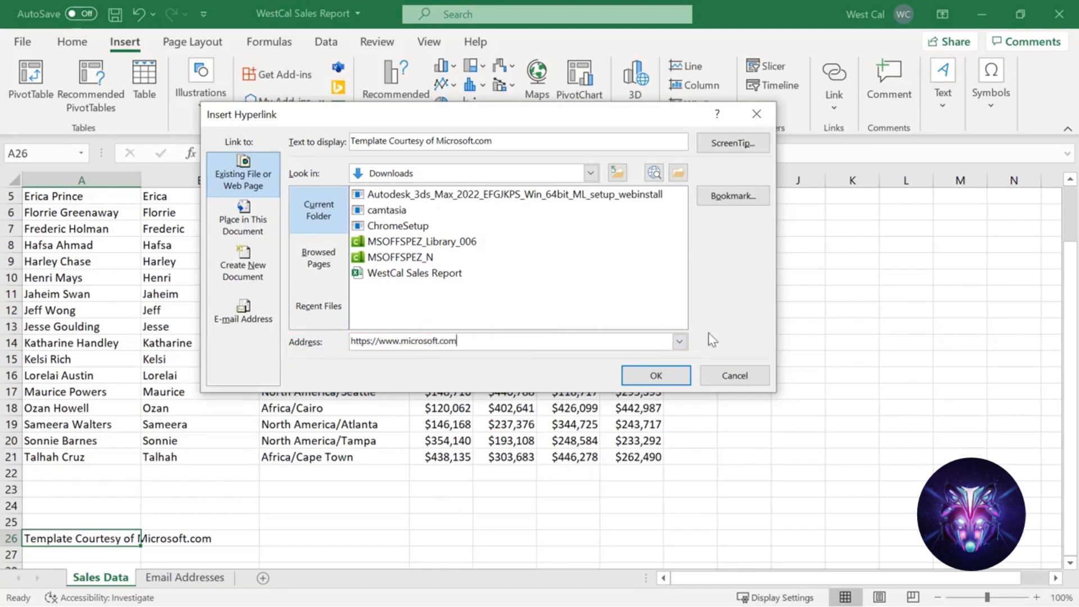
{"action": "left_click", "coordinate": [656, 375]}
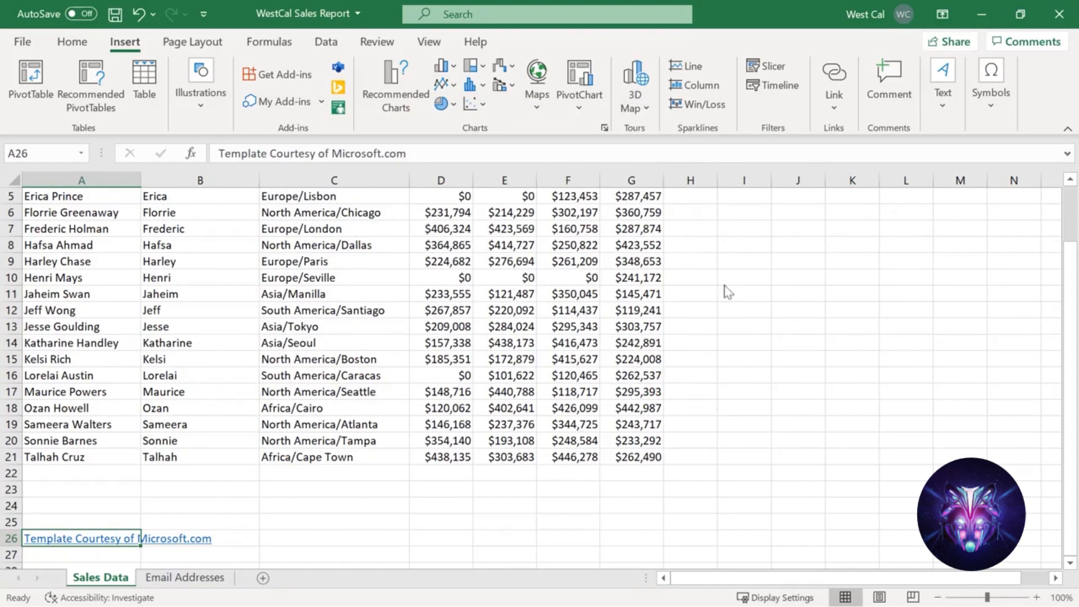
- Open cell A26's hyperlink settings for review and close them without changes
{"action": "left_click", "coordinate": [839, 81]}
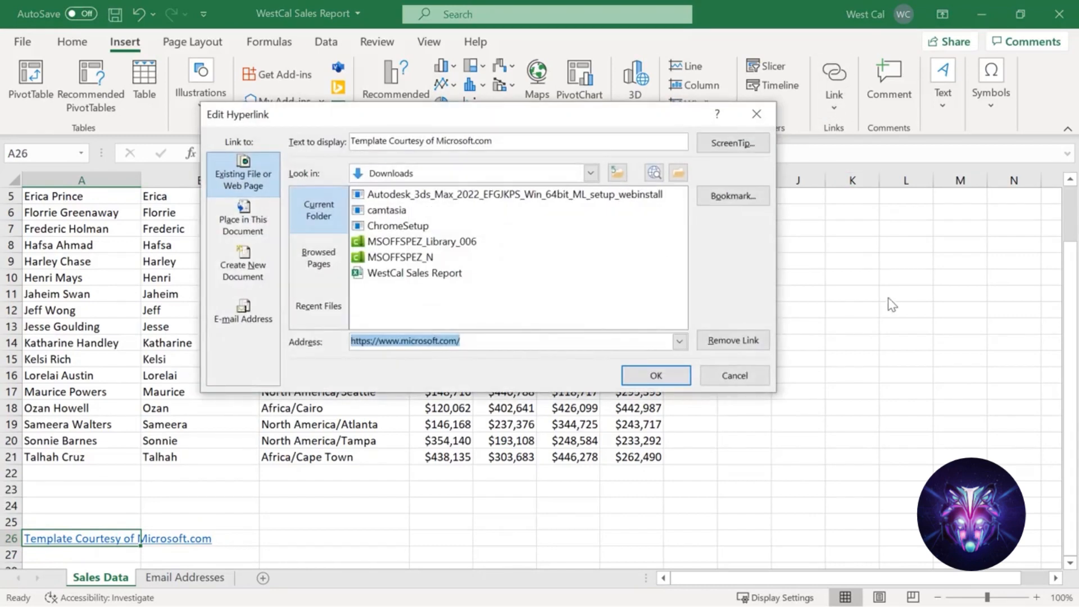
{"action": "left_click", "coordinate": [681, 381]}
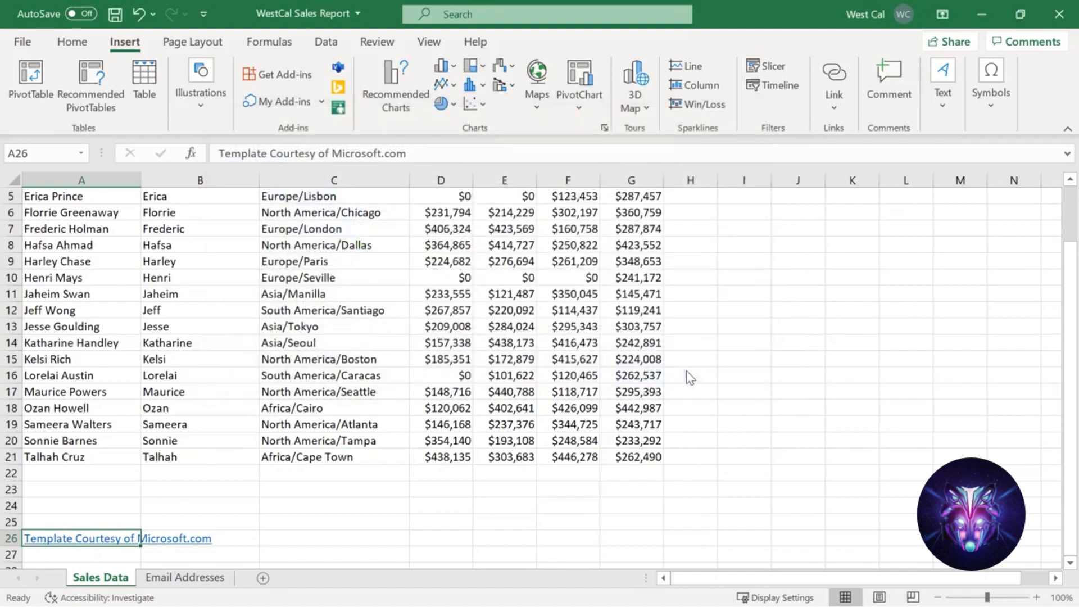
{"action": "left_click", "coordinate": [72, 41]}
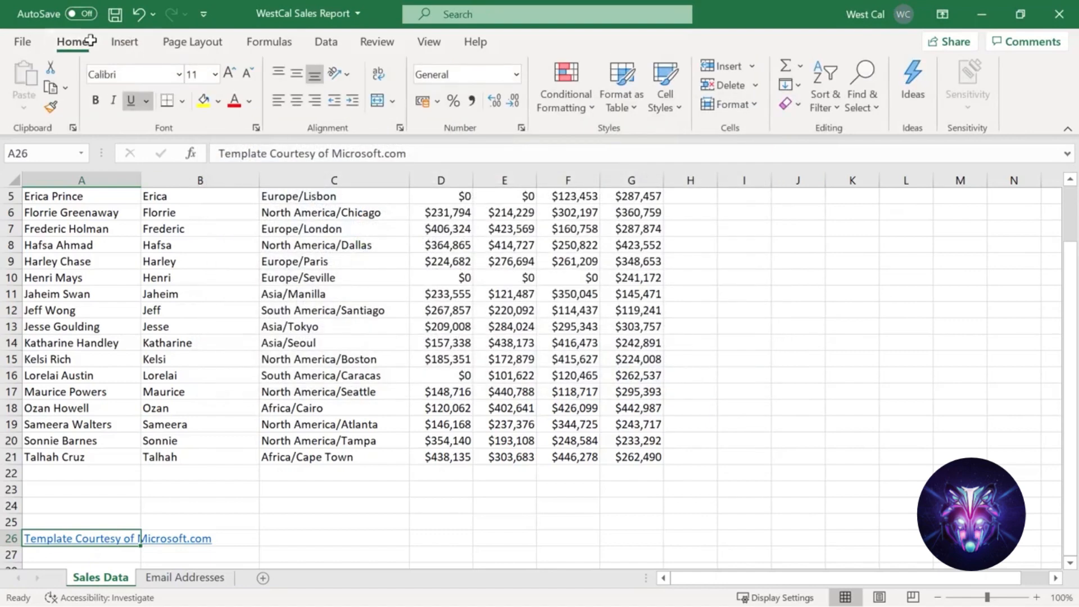